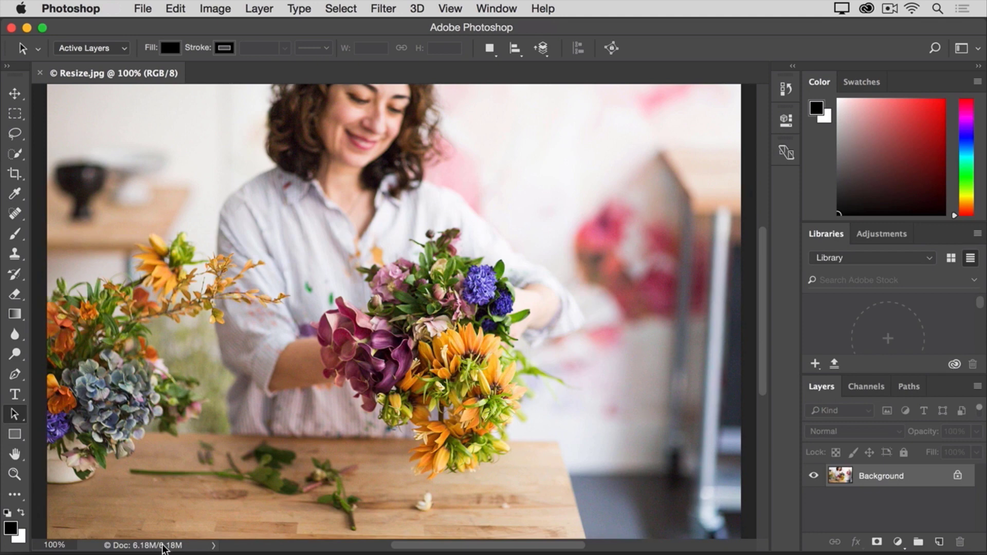
# - Check the photo's 1800 × 1200 px size, then open Image Size with an enlarged preview
pyautogui.click(163, 548)
pyautogui.click(208, 8)
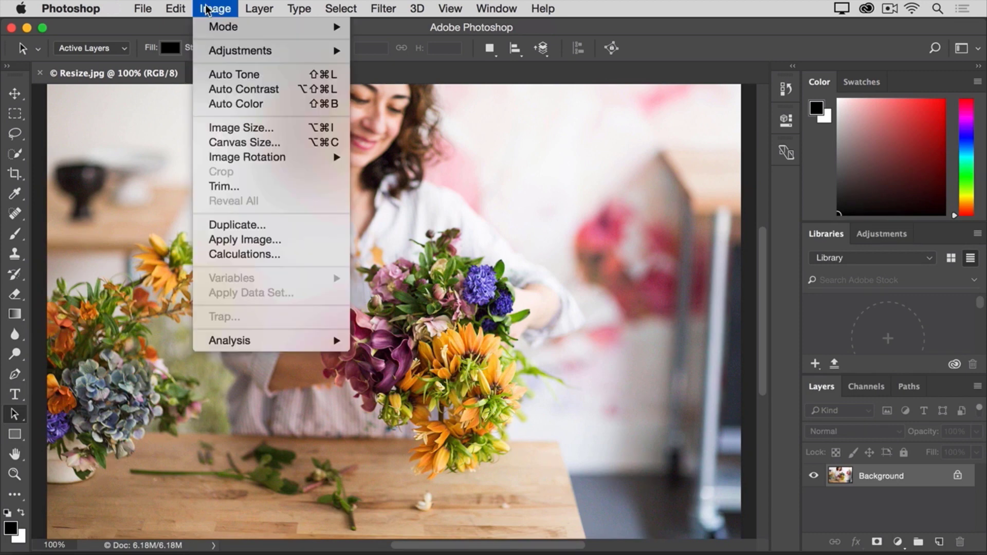
pyautogui.click(206, 129)
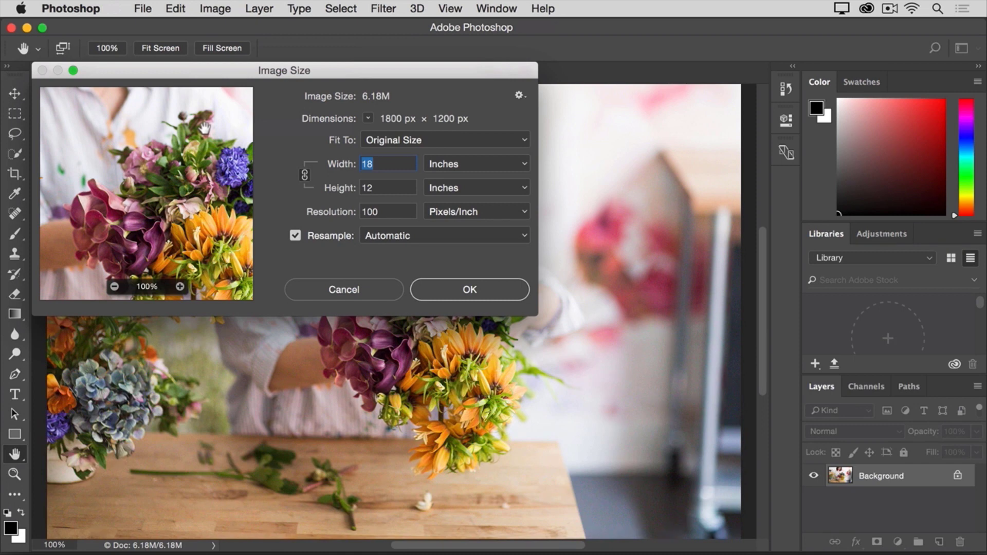
pyautogui.moveTo(536, 314); pyautogui.dragTo(768, 539)
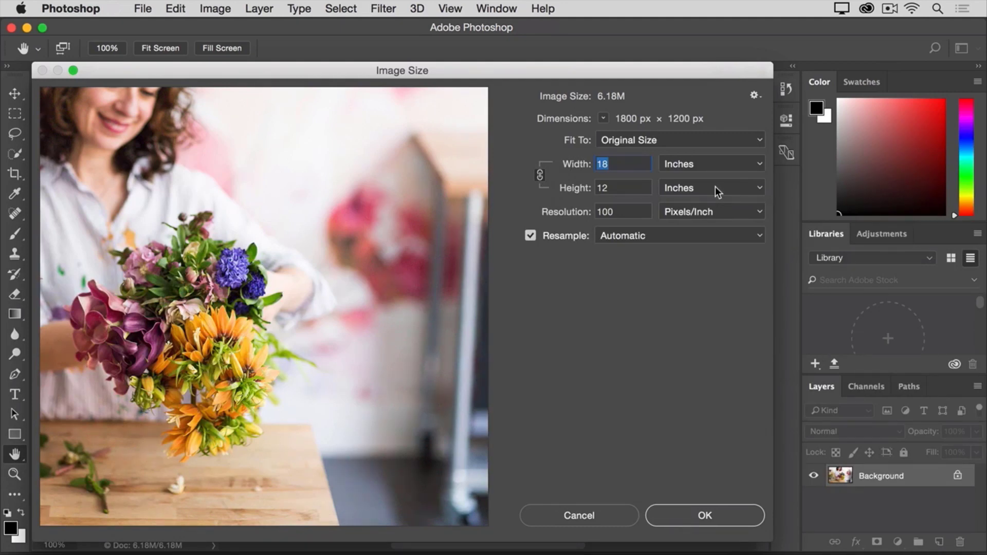
# - Switch the Width units to Pixels and enter a width of 900
pyautogui.click(717, 164)
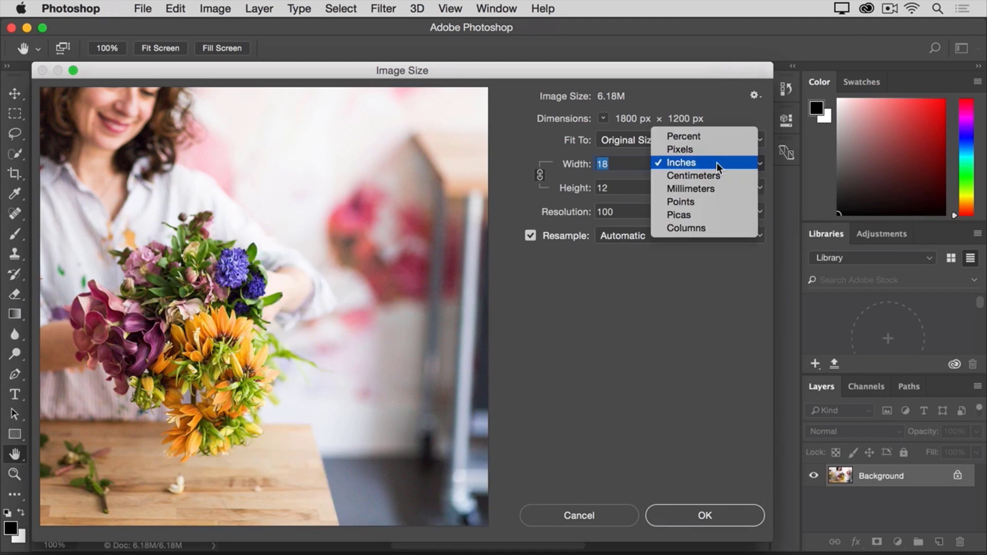
pyautogui.click(717, 149)
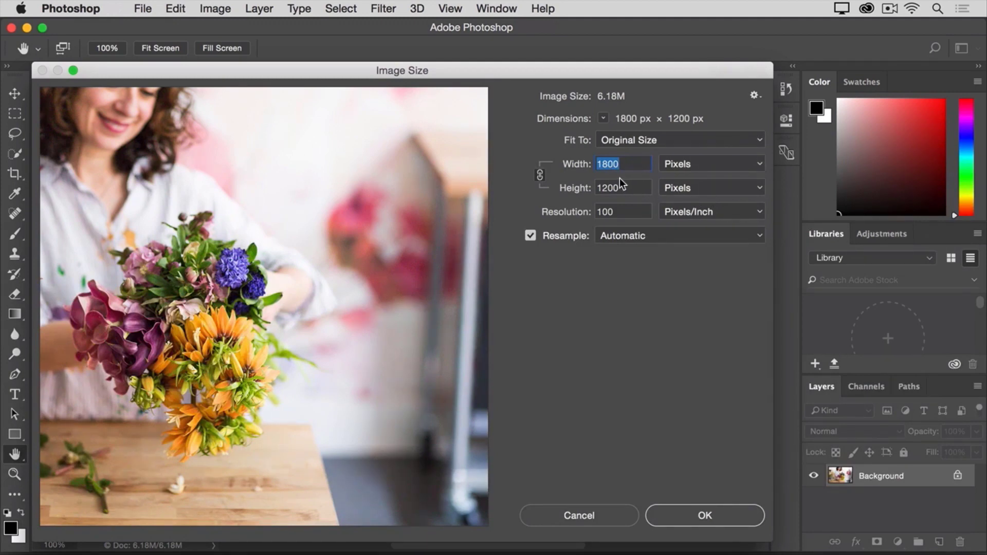
pyautogui.write('90')
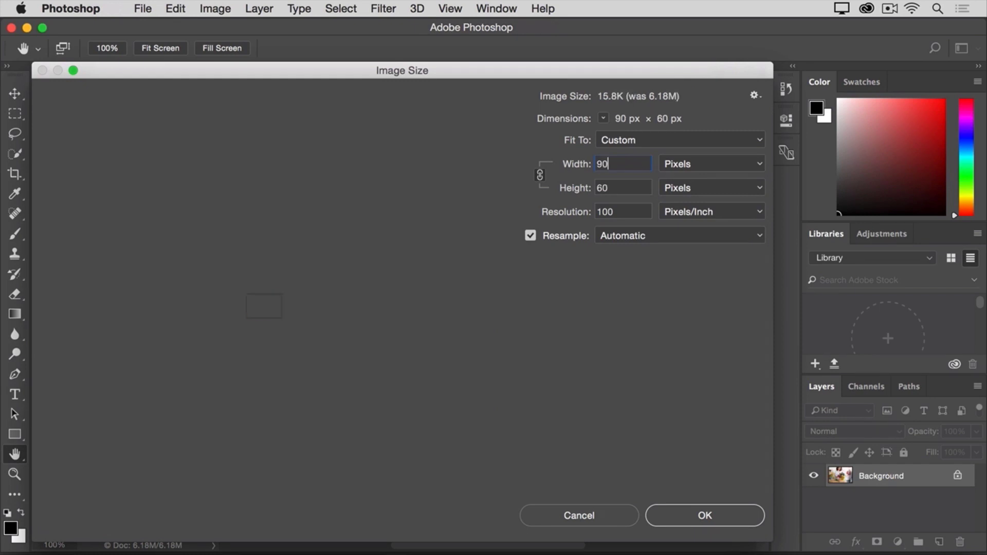
pyautogui.write('0')
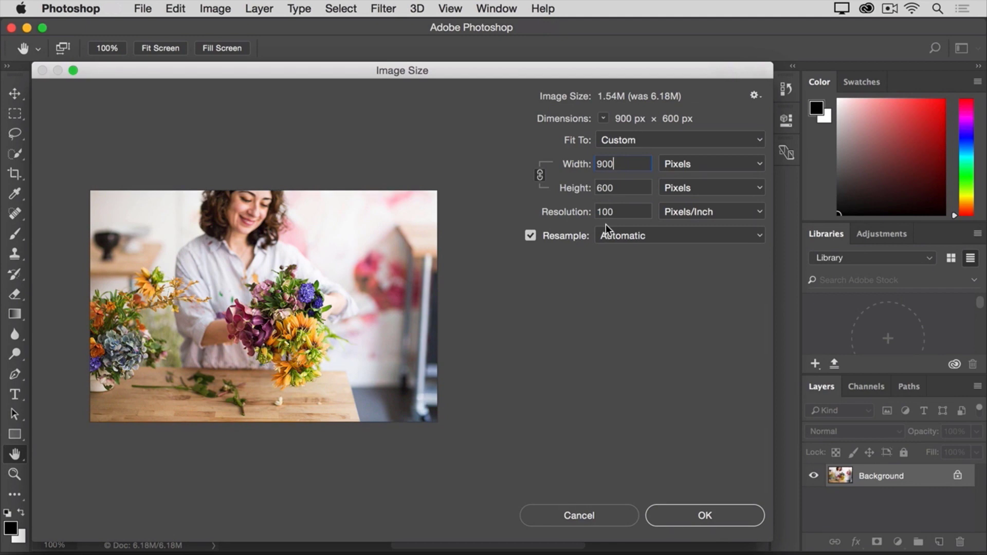
# - Apply the 900 × 600 px size and confirm the new dimensions in the Doc readout
pyautogui.click(673, 518)
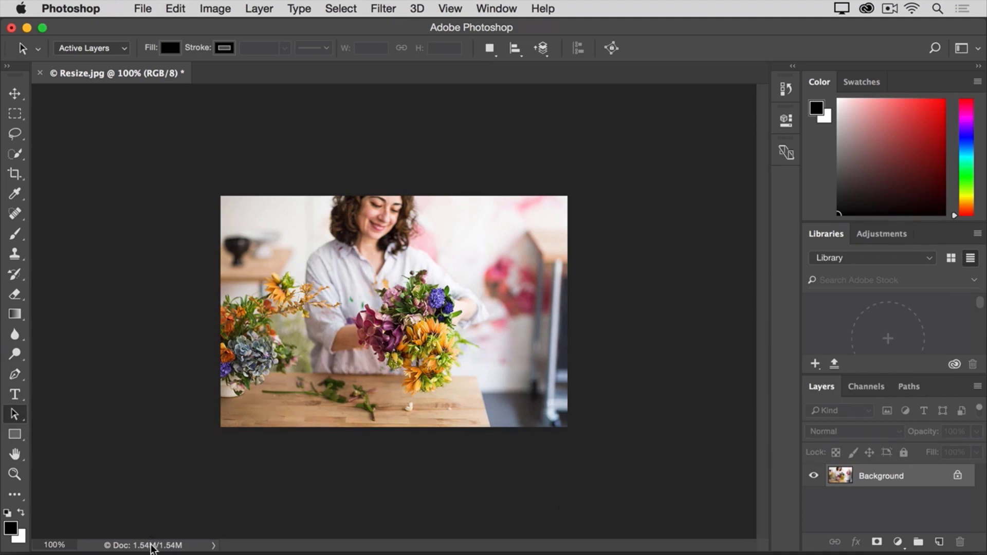
pyautogui.click(152, 545)
# - Save the photo as Resize-web.jpg at maximum JPEG quality 12
pyautogui.click(142, 10)
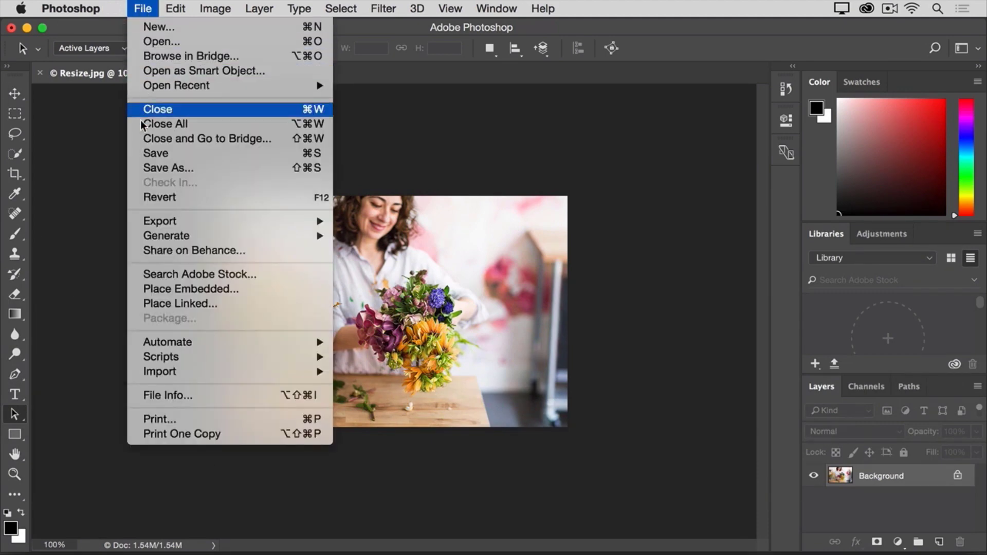
pyautogui.click(137, 169)
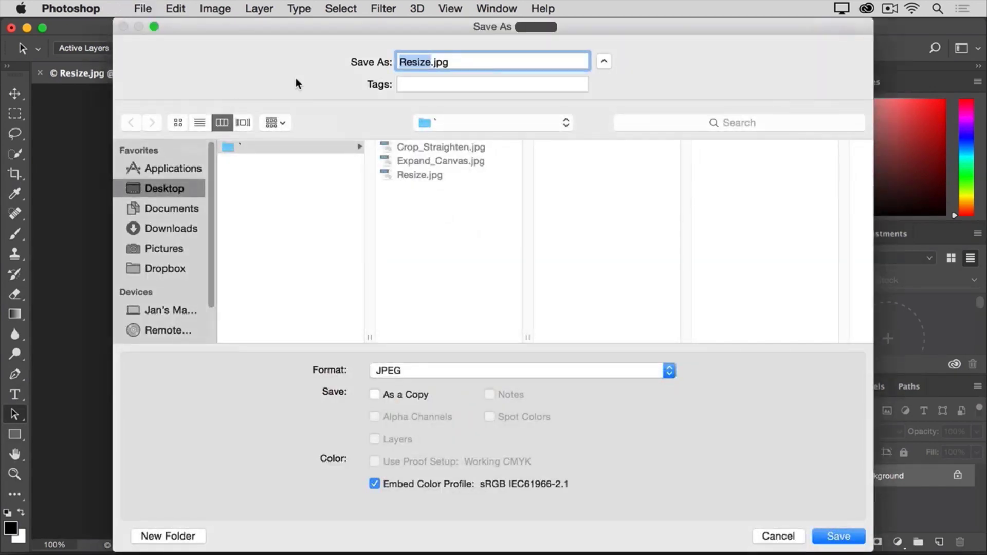
pyautogui.click(431, 62)
pyautogui.write('-we')
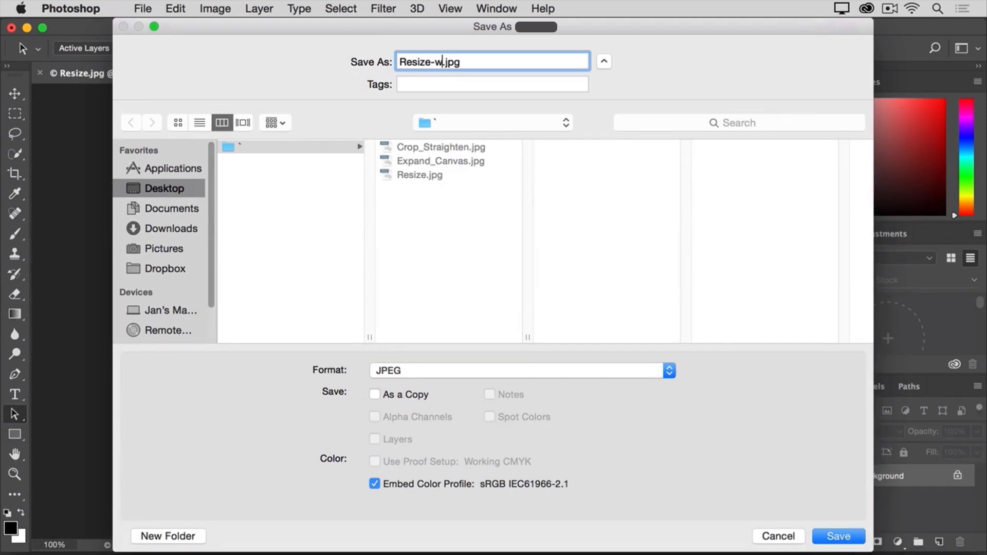
pyautogui.write('b')
pyautogui.click(835, 539)
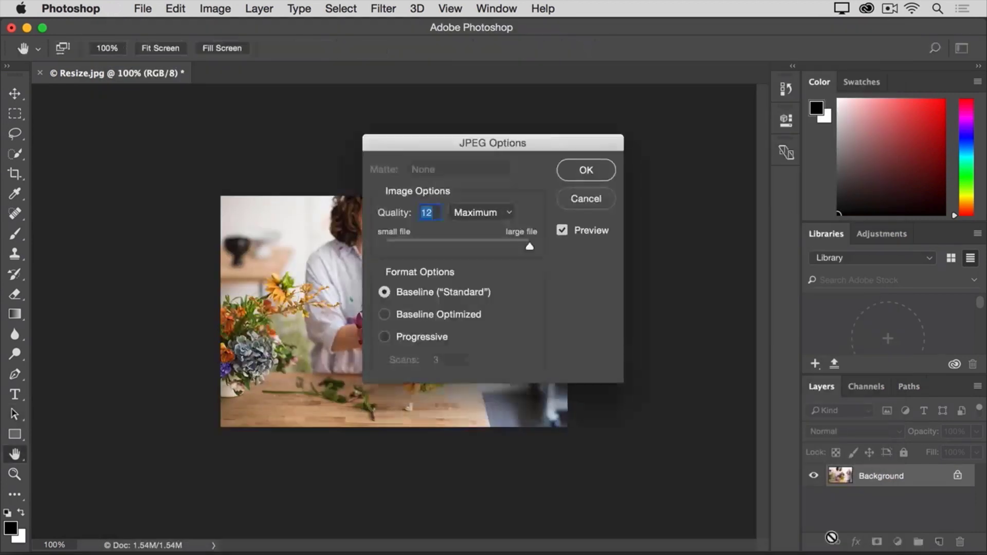
pyautogui.click(585, 171)
pyautogui.press('a')
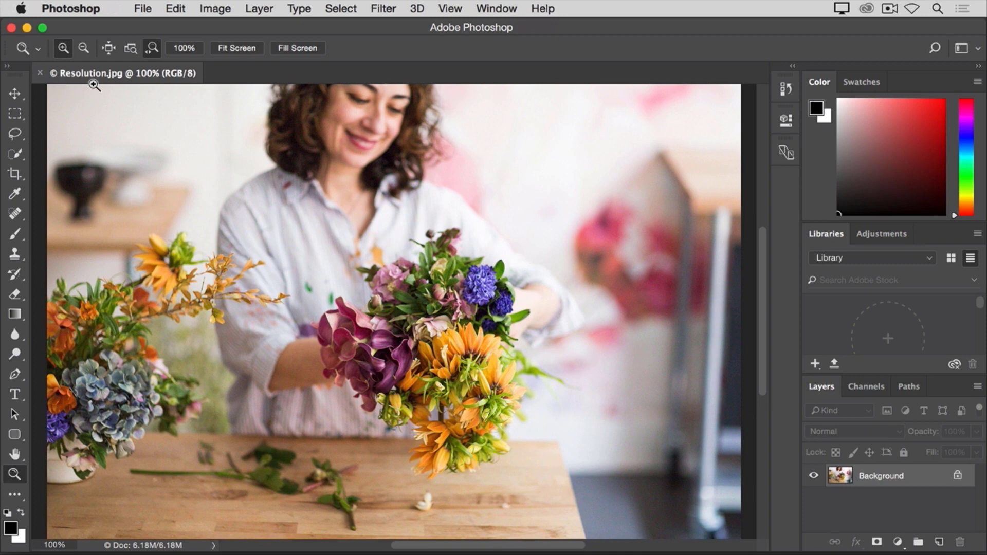
# - Open Image Size for Resolution.jpg to review its 1800 × 1200 px, 100 pixels/inch settings
pyautogui.click(207, 11)
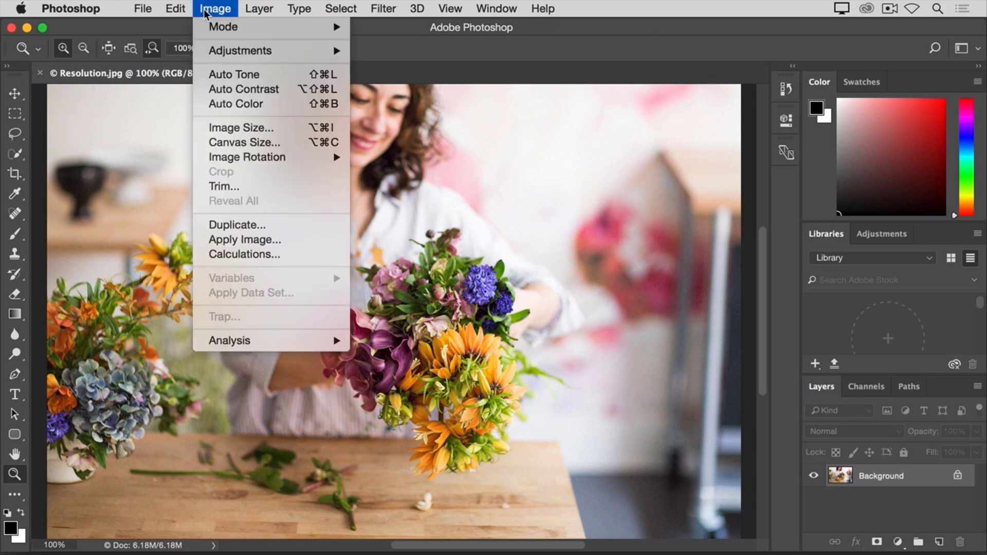
pyautogui.click(205, 128)
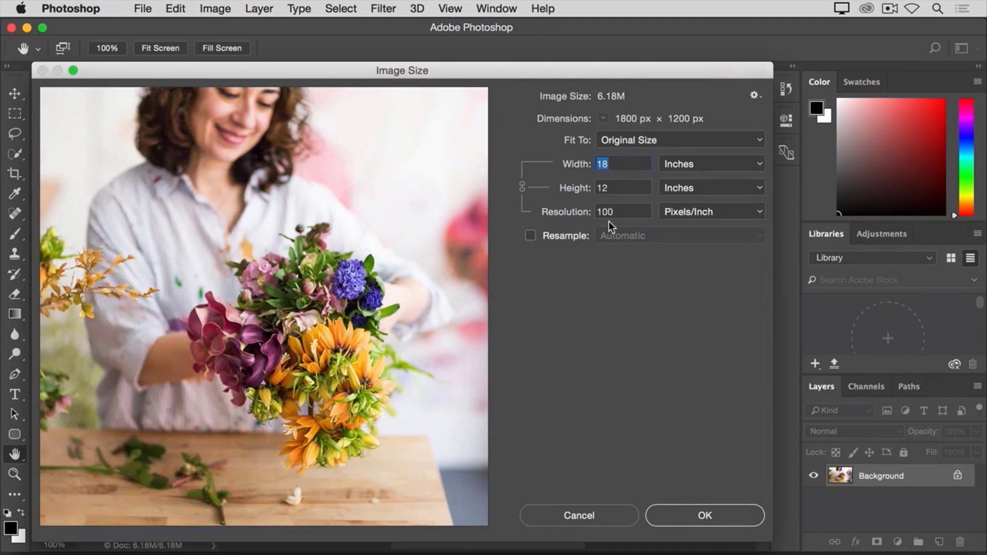
# - Set the resolution to 300 pixels/inch without resampling and apply it
pyautogui.doubleClick(607, 212)
pyautogui.write('300')
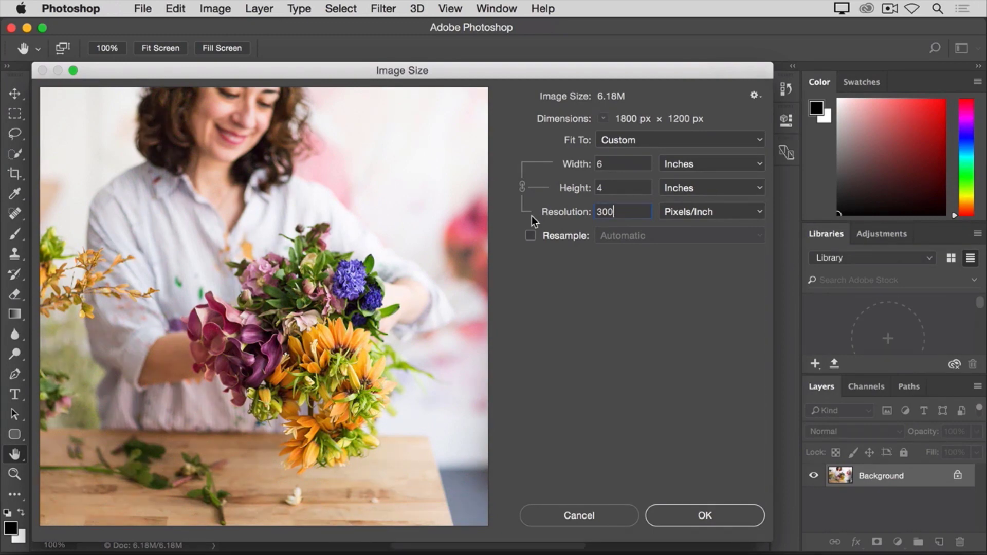
pyautogui.click(676, 514)
pyautogui.press('z')
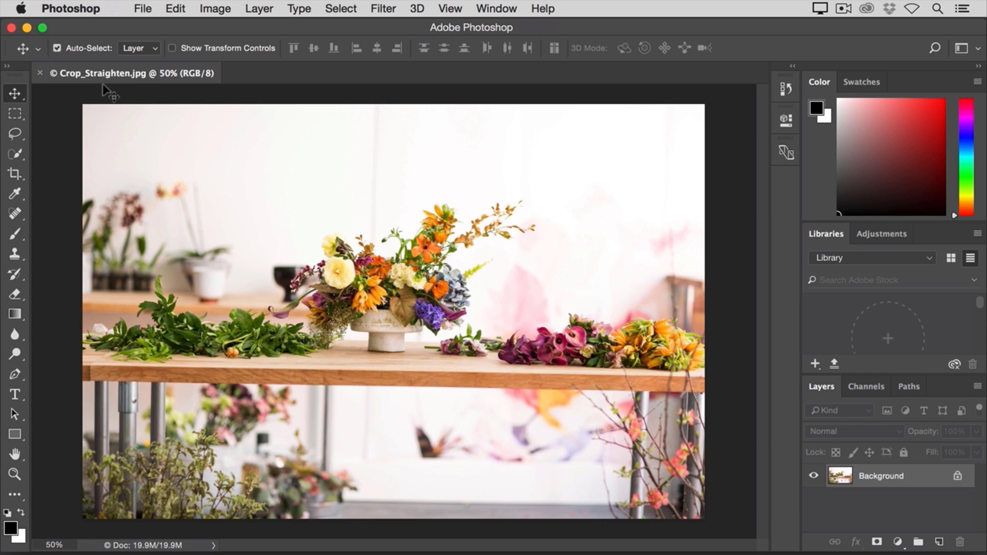
# - Select the Crop Tool on the Crop_Straighten.jpg flower table photo
pyautogui.click(14, 176)
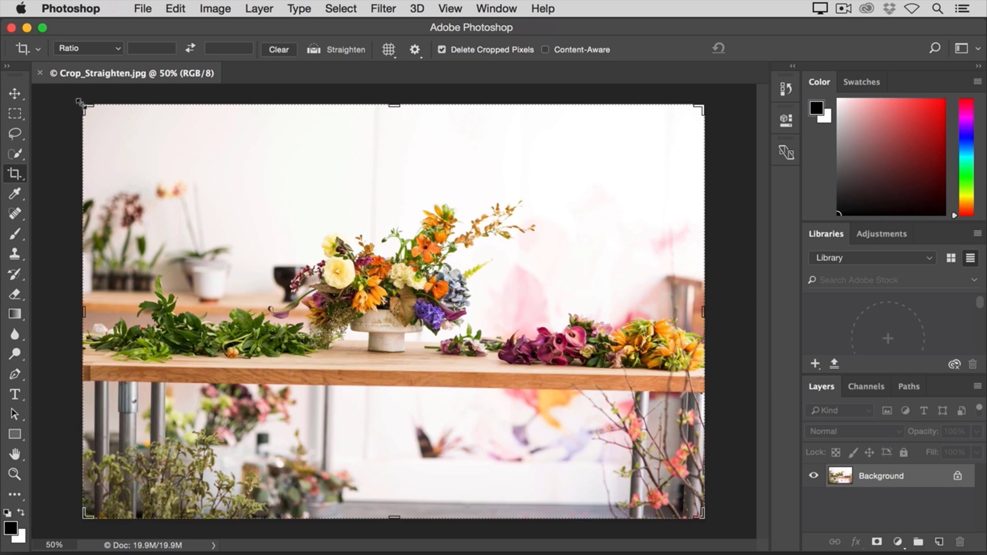
# - Drag the top-left and bottom-right crop corners inward around the flower arrangement
pyautogui.moveTo(78, 101); pyautogui.dragTo(161, 129)
pyautogui.moveTo(622, 489); pyautogui.dragTo(560, 436)
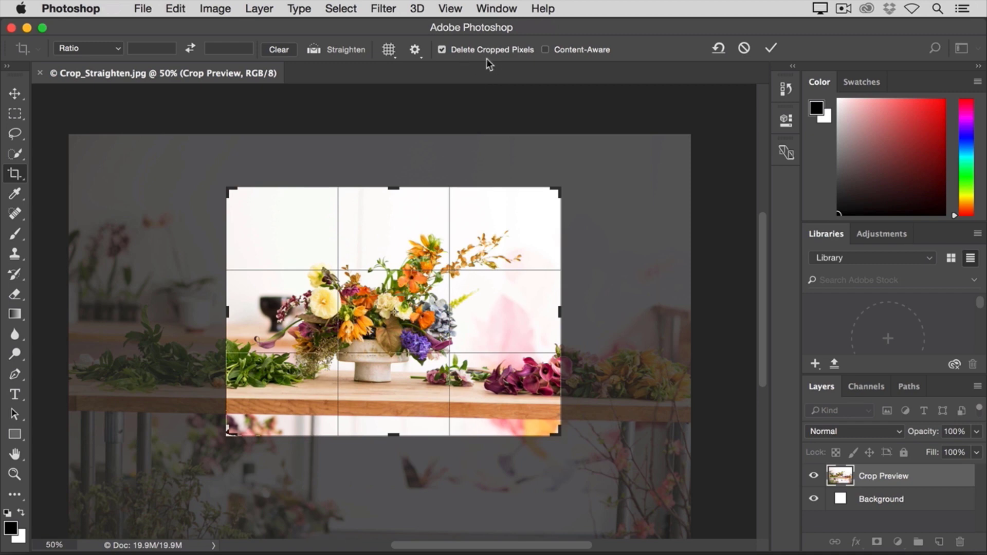
# - Turn off Delete Cropped Pixels and commit the crop
pyautogui.click(441, 49)
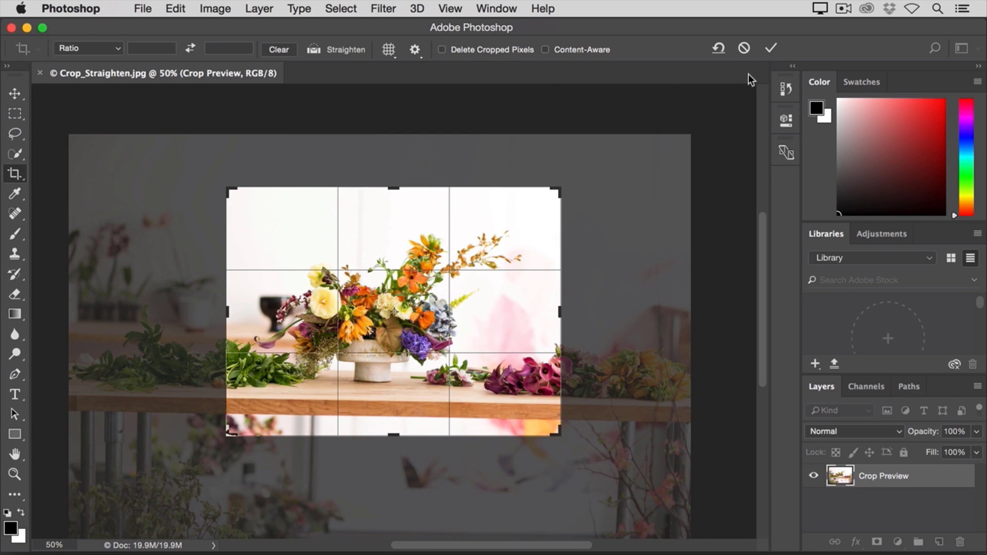
pyautogui.click(771, 48)
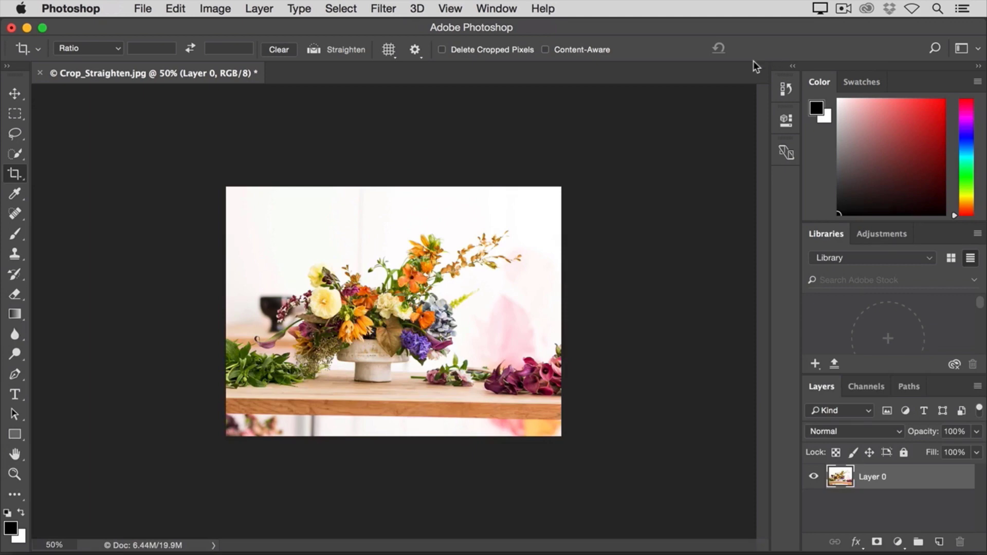
# - Recrop tighter around the bouquet, shifting the photo and pulling in the lower-left corner
pyautogui.click(462, 218)
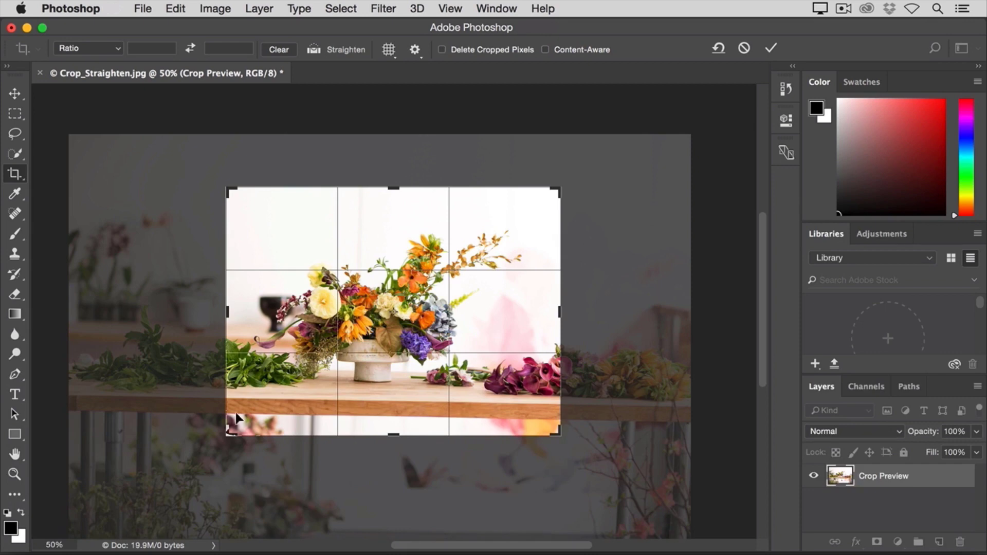
pyautogui.moveTo(225, 432); pyautogui.dragTo(211, 438)
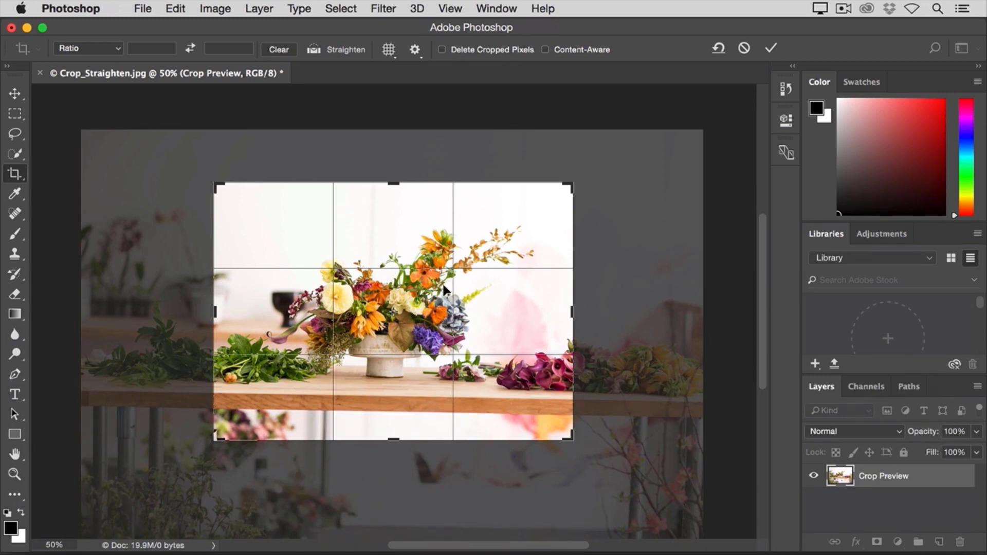
pyautogui.moveTo(405, 312); pyautogui.dragTo(460, 275)
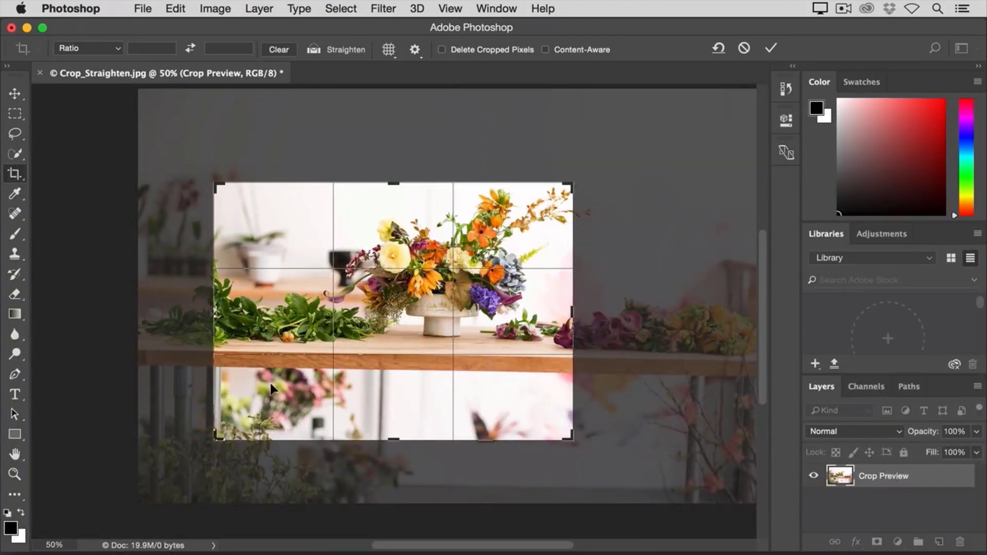
pyautogui.moveTo(210, 434); pyautogui.dragTo(267, 409)
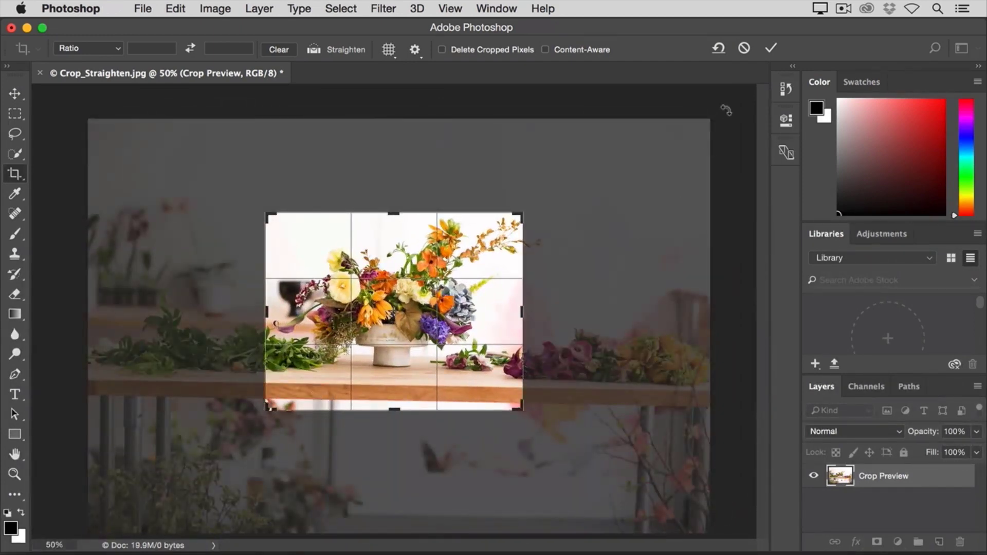
pyautogui.click(770, 48)
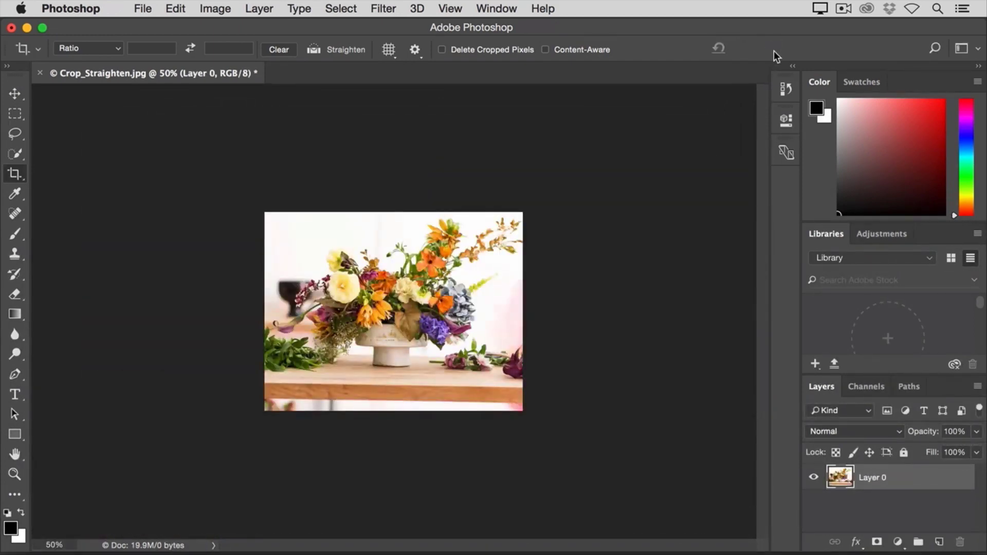
# - Reopen the crop on Crop_Straighten.jpg, try a slight rotation of about -0.7°, then undo it
pyautogui.click(470, 274)
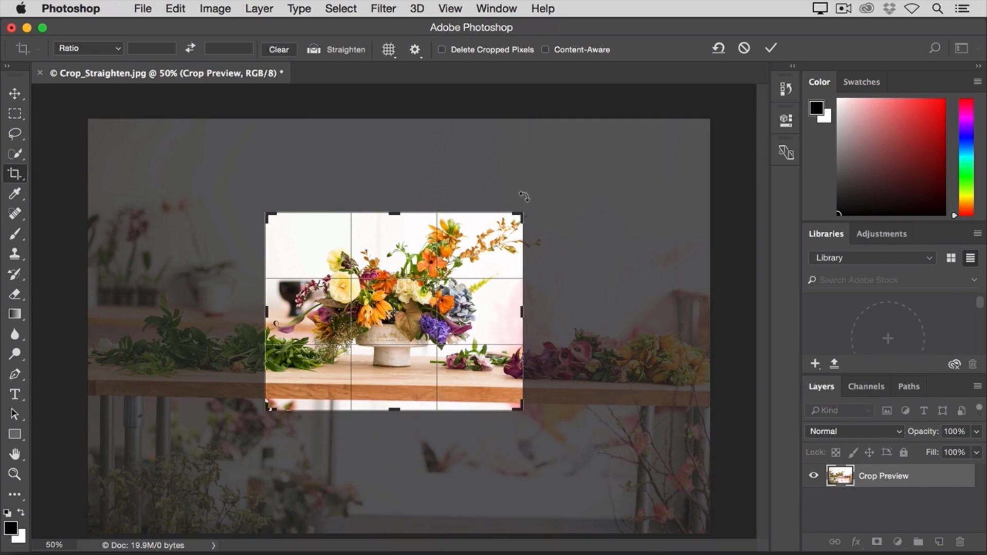
pyautogui.moveTo(523, 196); pyautogui.dragTo(520, 193)
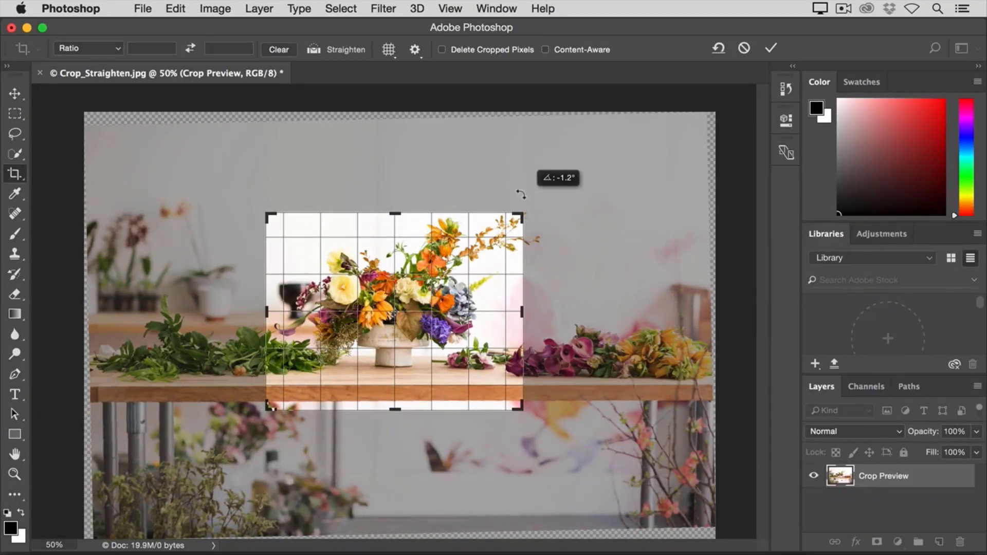
pyautogui.moveTo(520, 194); pyautogui.dragTo(522, 195)
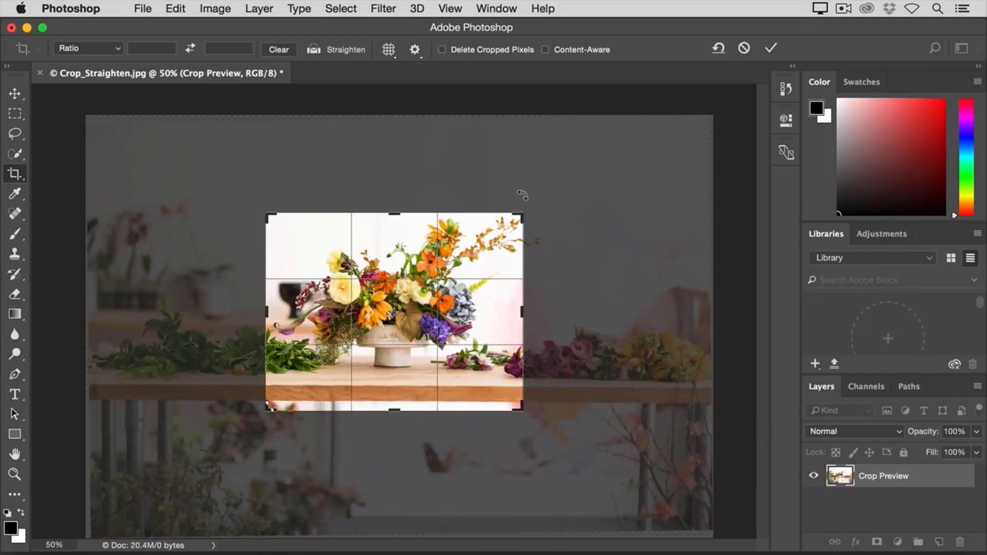
pyautogui.press('super+z')
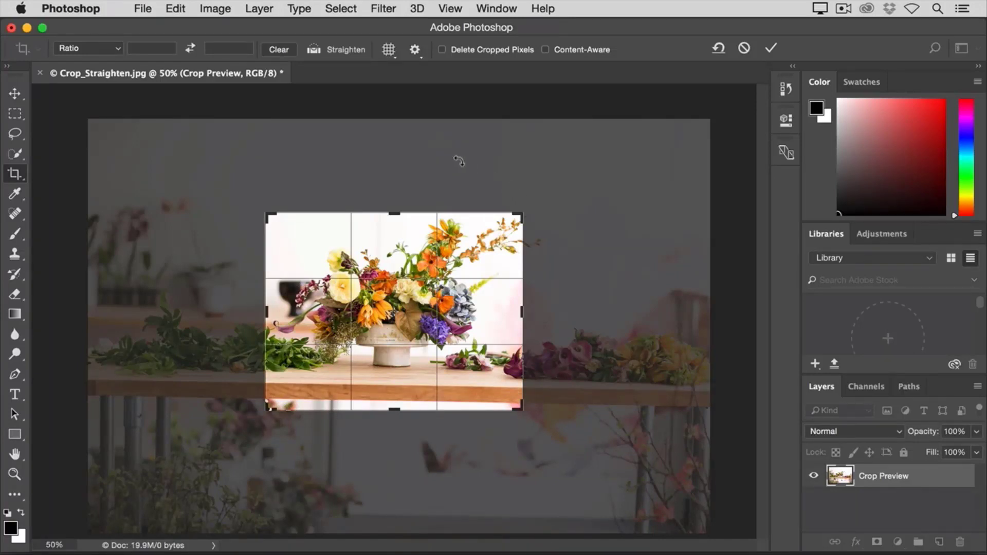
# - Straighten the photo along the table edge, adjust the crop's bottom edge and position, and apply it
pyautogui.click(314, 51)
pyautogui.moveTo(455, 382); pyautogui.dragTo(337, 380)
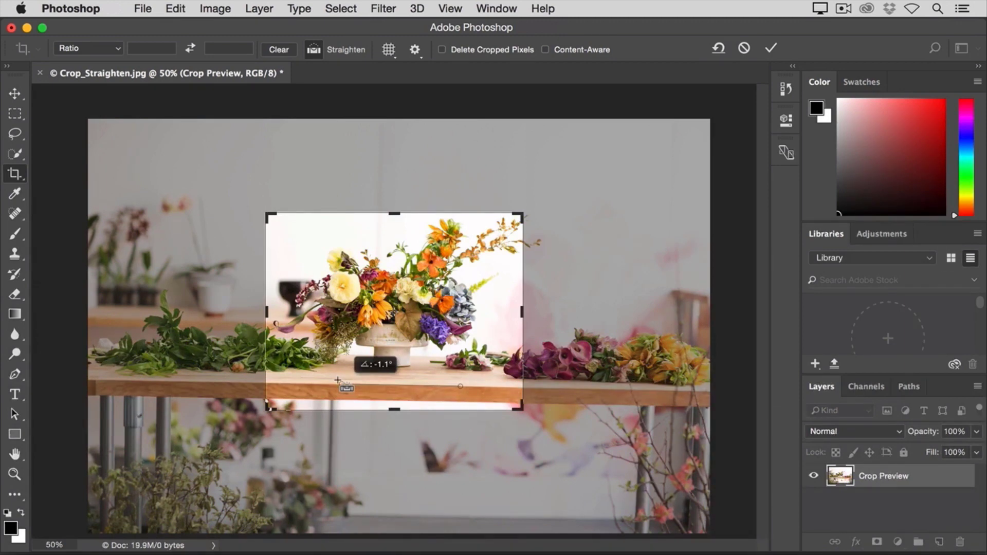
pyautogui.moveTo(337, 381); pyautogui.dragTo(337, 380)
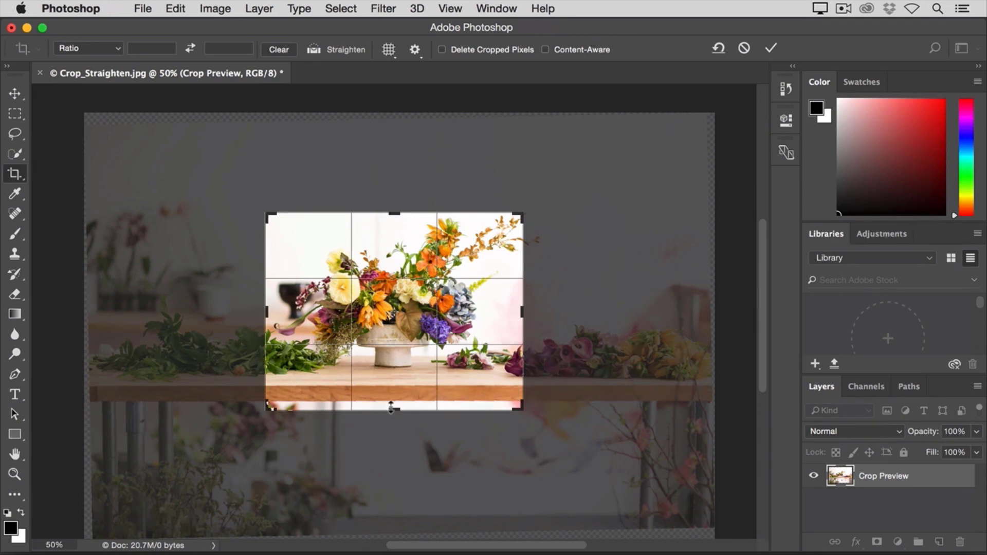
pyautogui.moveTo(390, 404); pyautogui.dragTo(390, 391)
pyautogui.moveTo(397, 335); pyautogui.dragTo(395, 339)
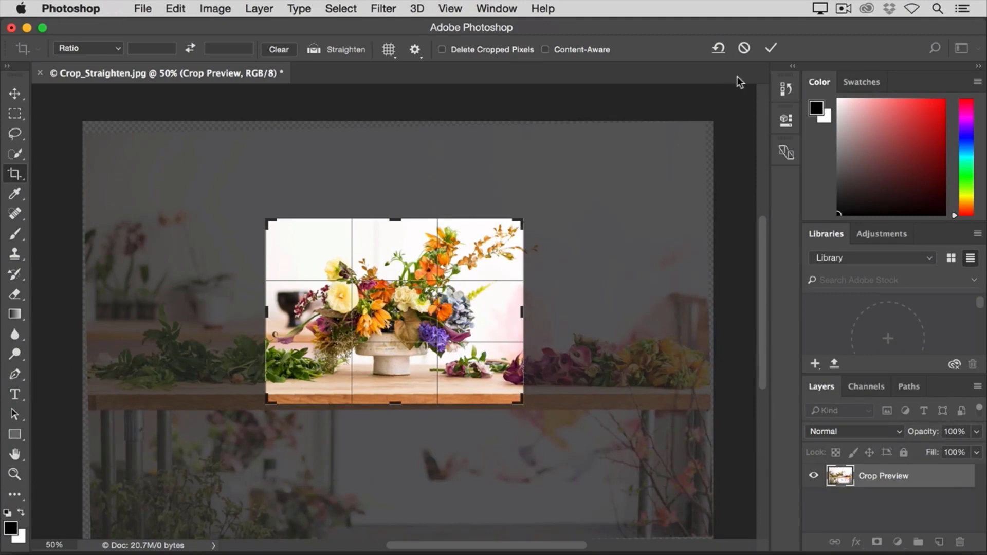
pyautogui.click(769, 49)
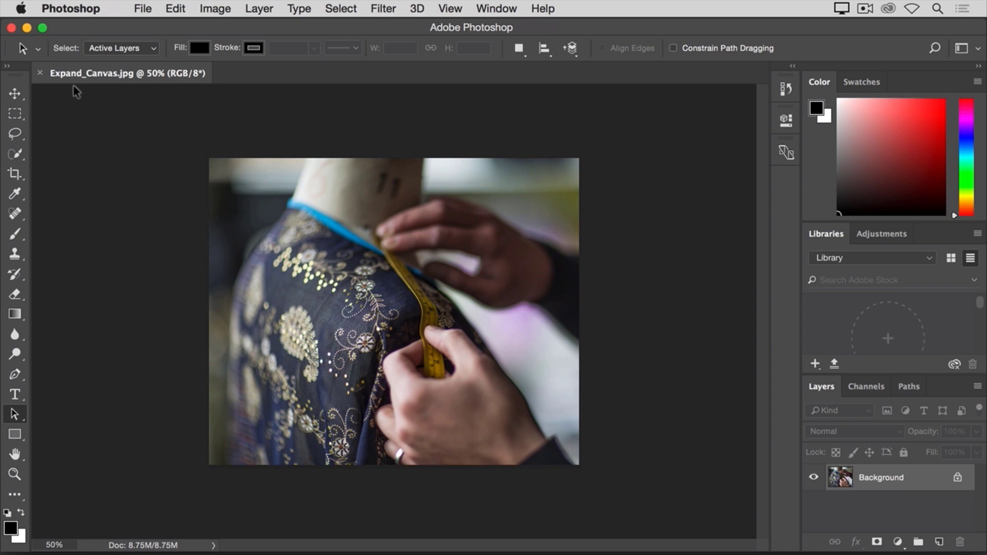
# - Bring up the Image menu, where Canvas Size is listed
pyautogui.click(204, 11)
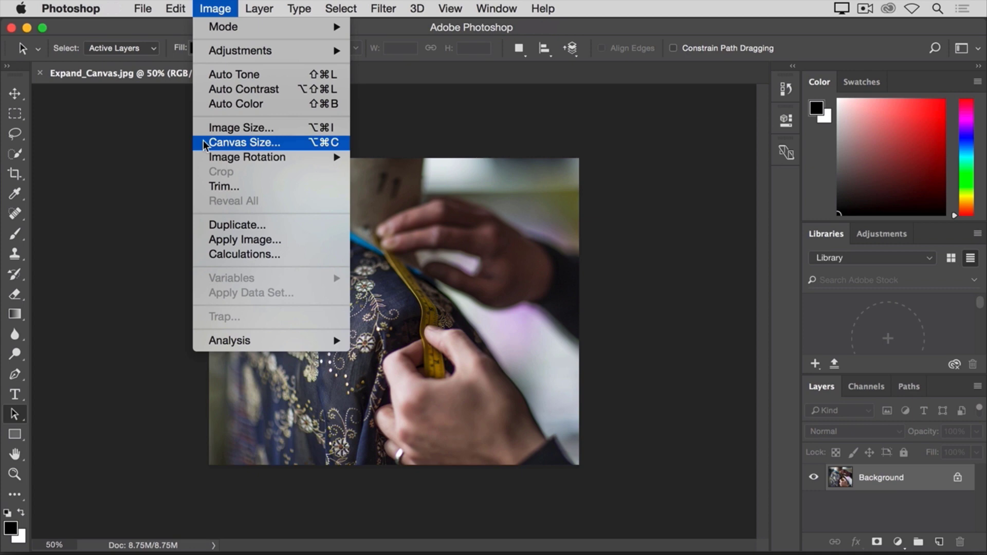
# - Open Canvas Size and switch its units from Inches to Pixels, showing 1920 × 1592
pyautogui.click(241, 142)
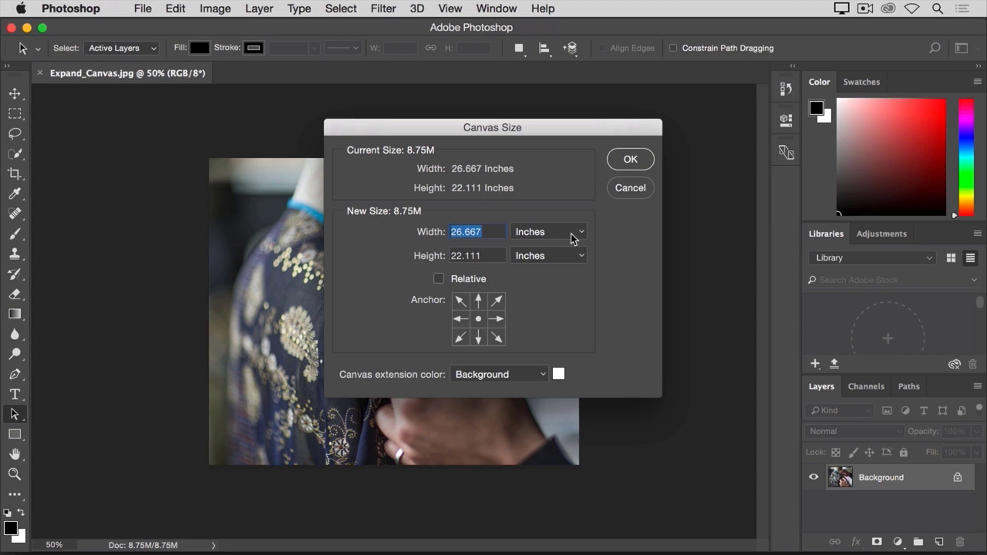
pyautogui.click(572, 234)
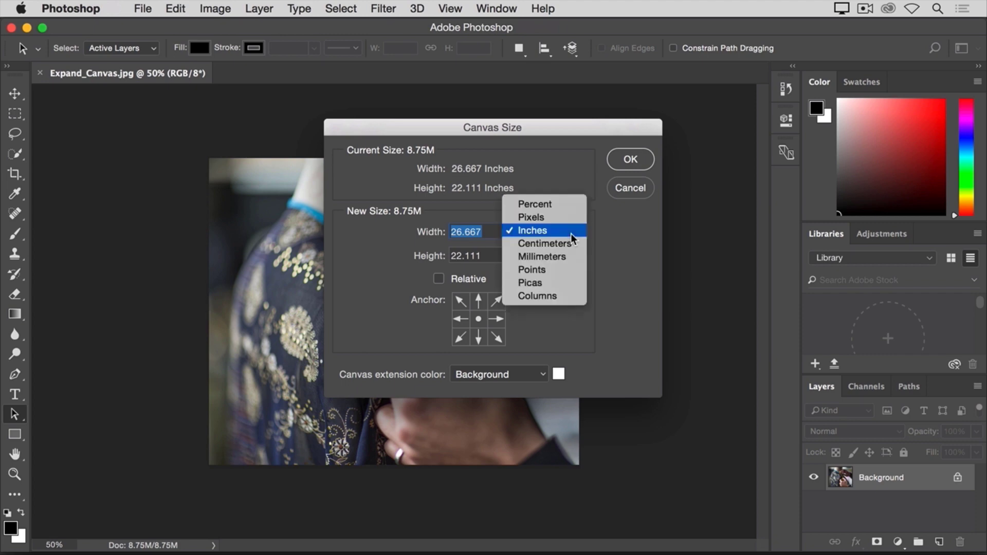
pyautogui.click(531, 218)
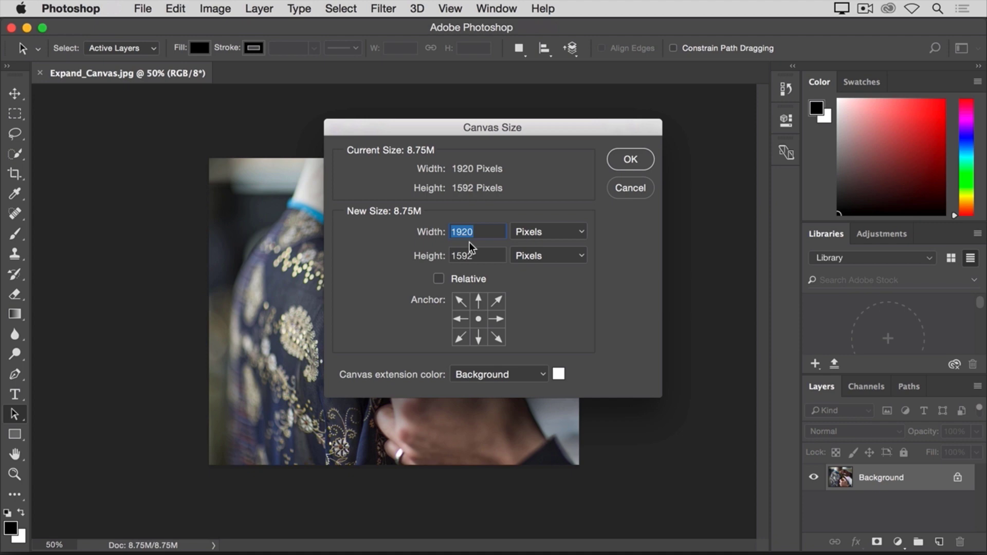
# - Turn on Relative and enter 400 pixels of added width, leaving height unchanged
pyautogui.click(438, 278)
pyautogui.write('400')
# - Confirm the 400-pixel widening, adding white strips on both sides (10.6M)
pyautogui.click(637, 162)
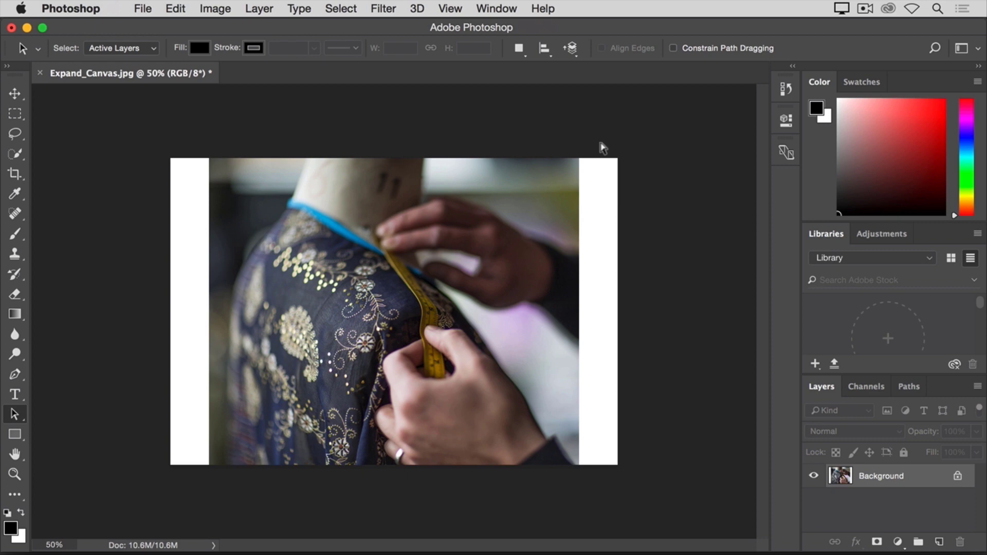
# - Undo the two-sided expansion and reopen Canvas Size with units set to Pixels
pyautogui.press('super+z')
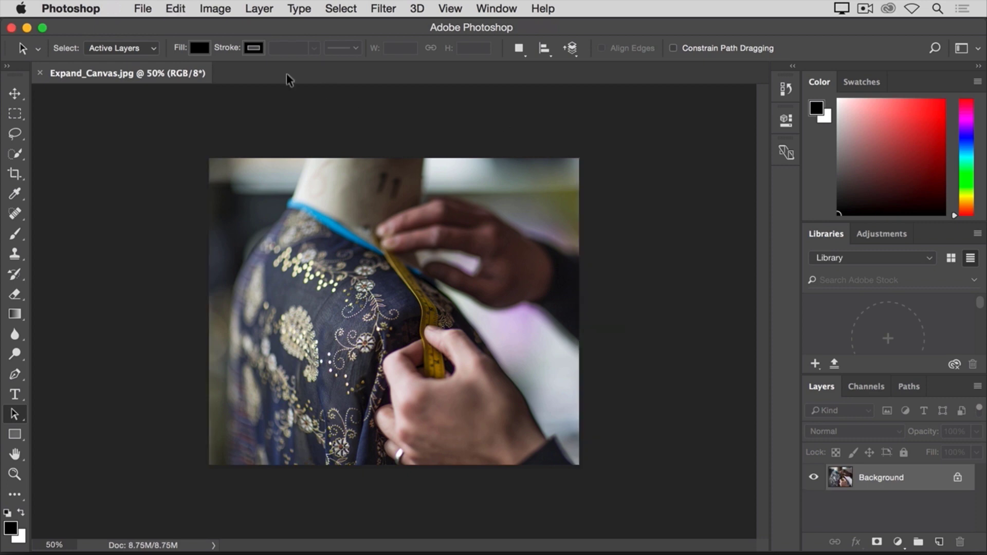
pyautogui.click(211, 10)
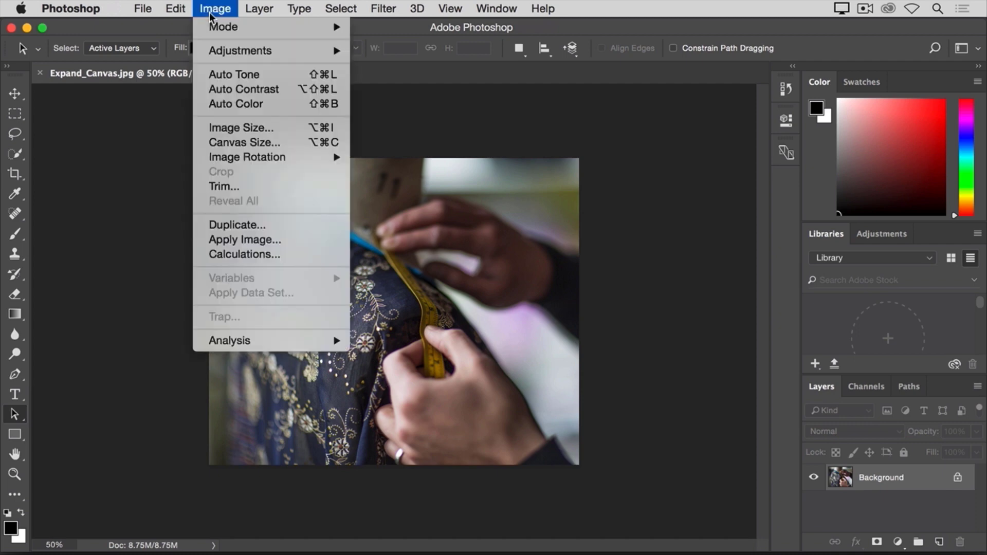
pyautogui.click(213, 141)
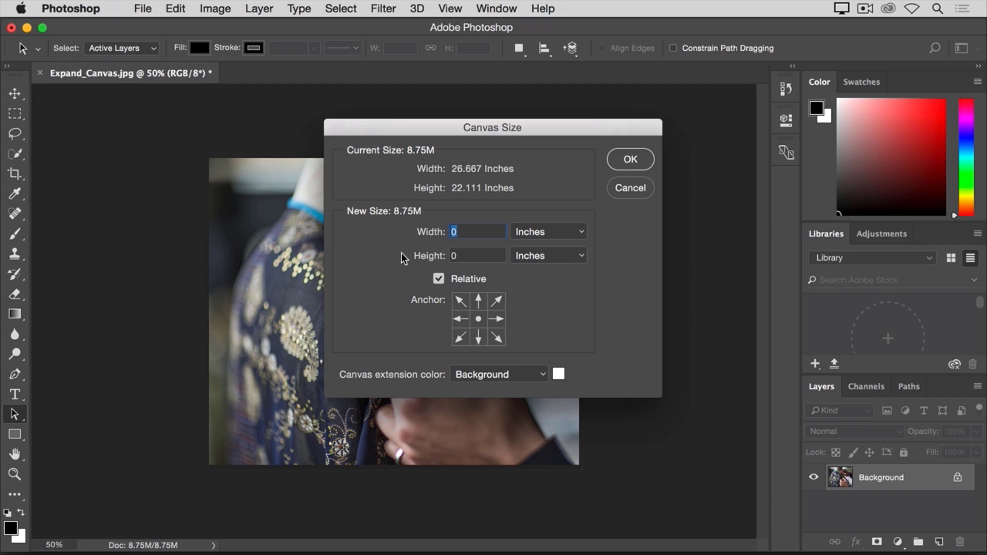
pyautogui.click(581, 233)
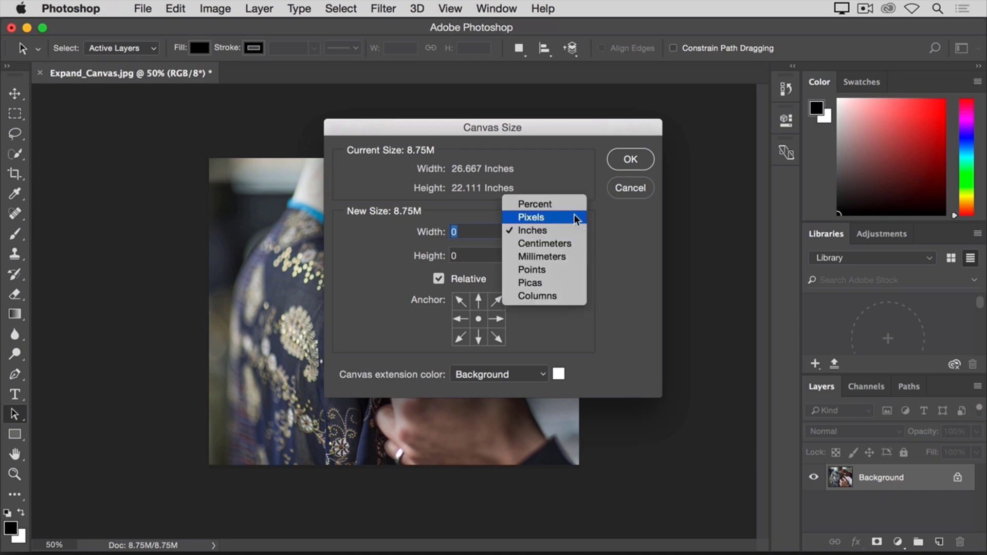
pyautogui.click(574, 214)
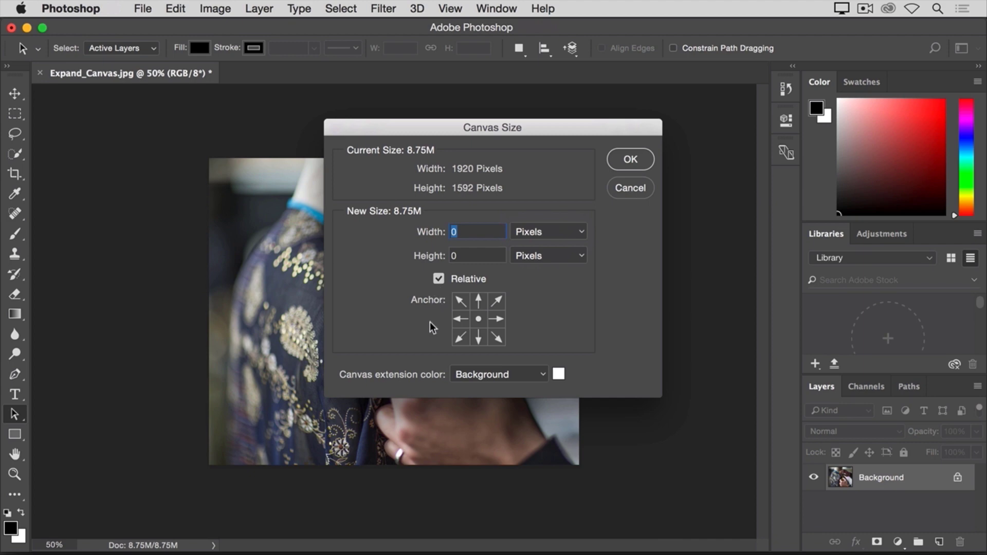
# - Set the middle-left anchor and enter 800 pixels of added width
pyautogui.click(461, 323)
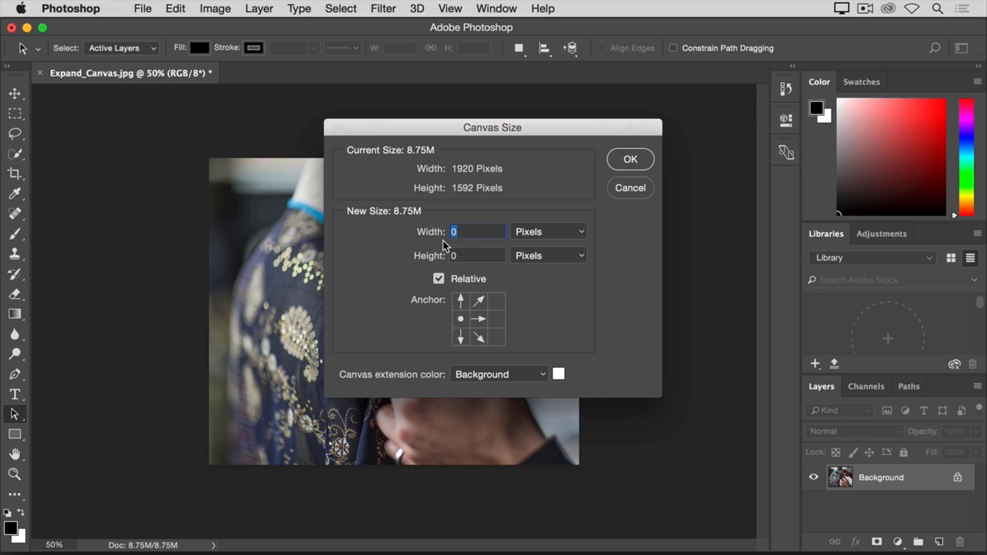
pyautogui.write('800')
# - Confirm Canvas Size, adding an 800-pixel white strip on the right (12.4M)
pyautogui.click(610, 162)
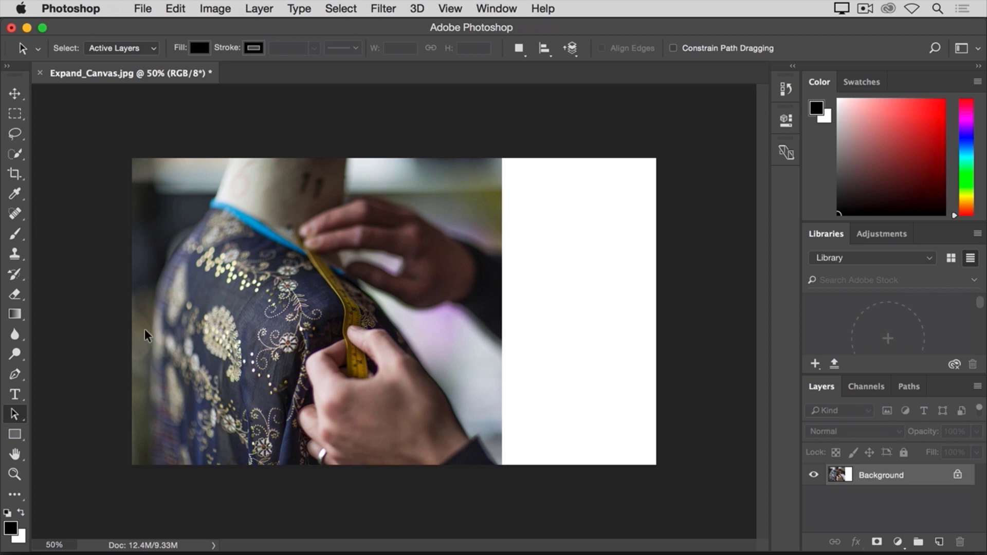
pyautogui.click(225, 10)
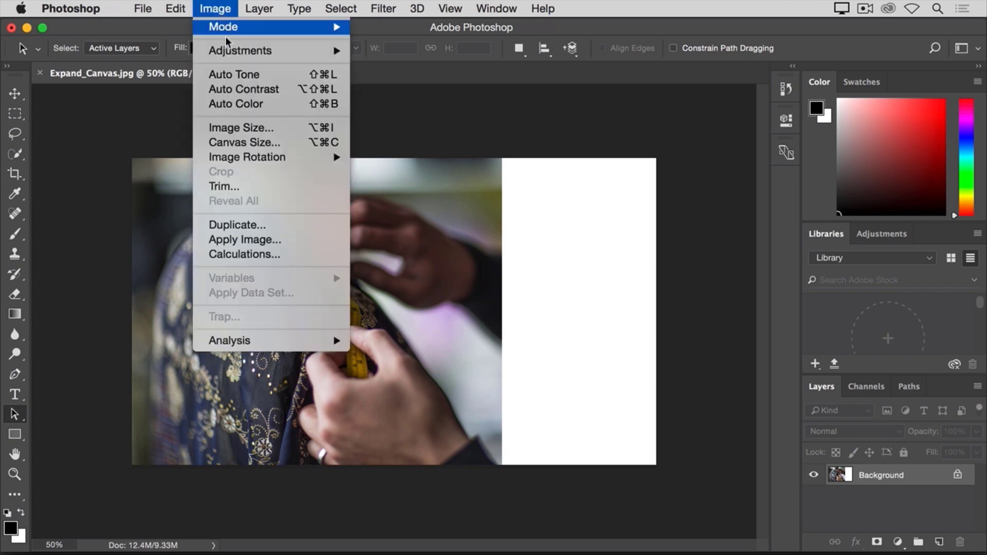
pyautogui.click(248, 144)
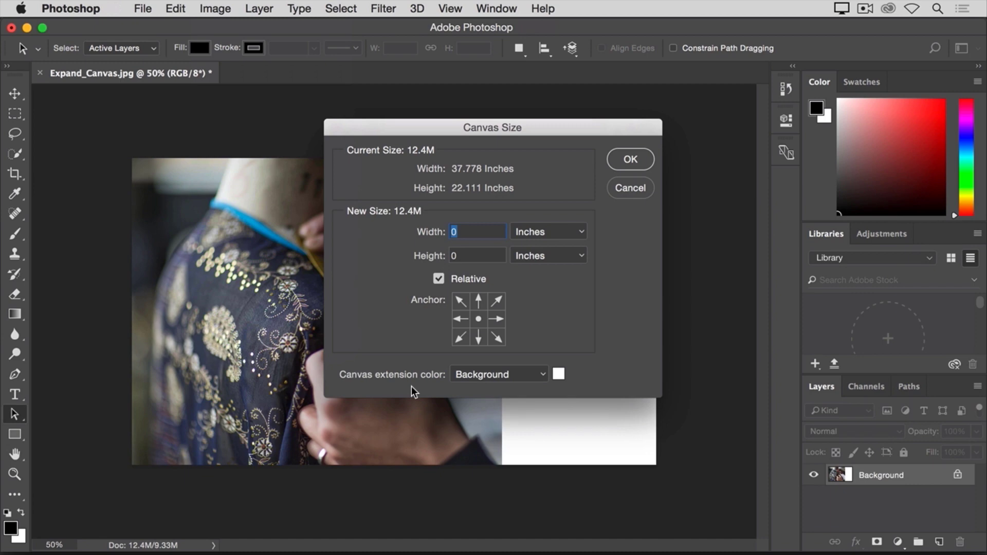
pyautogui.click(626, 192)
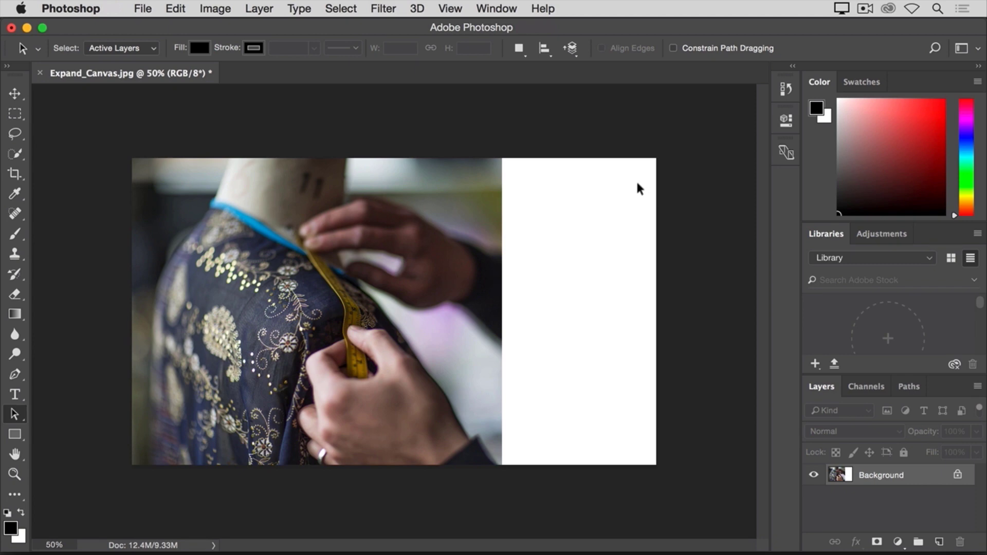
pyautogui.click(143, 8)
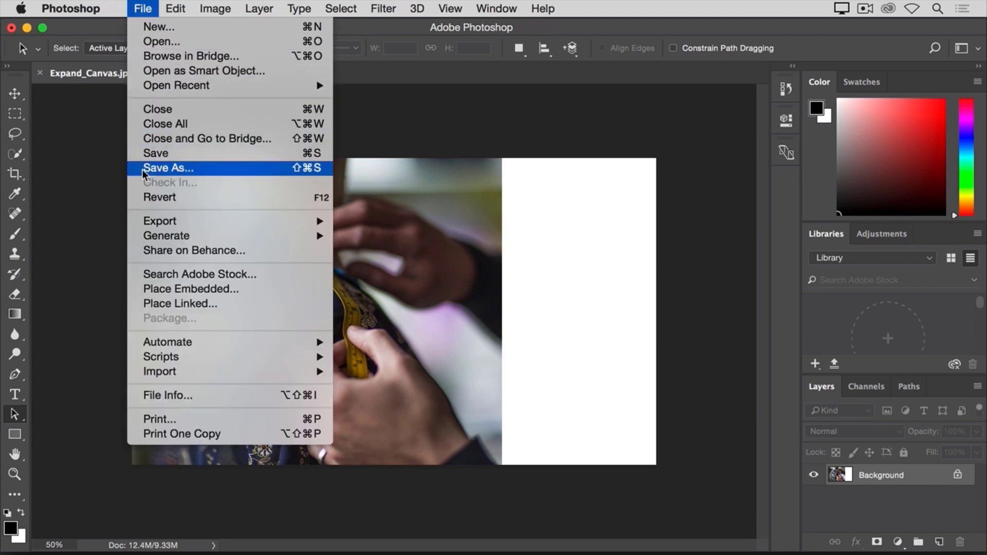
pyautogui.click(98, 160)
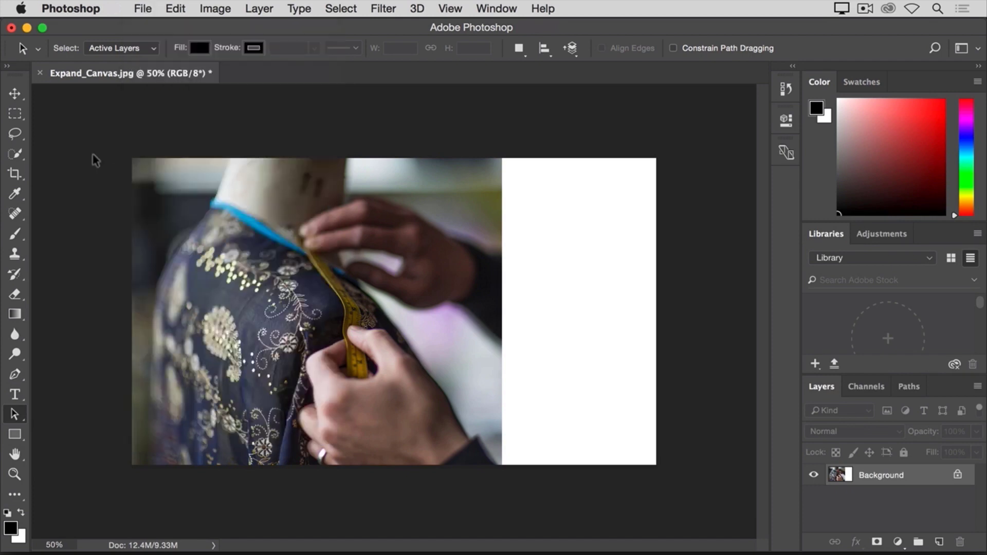